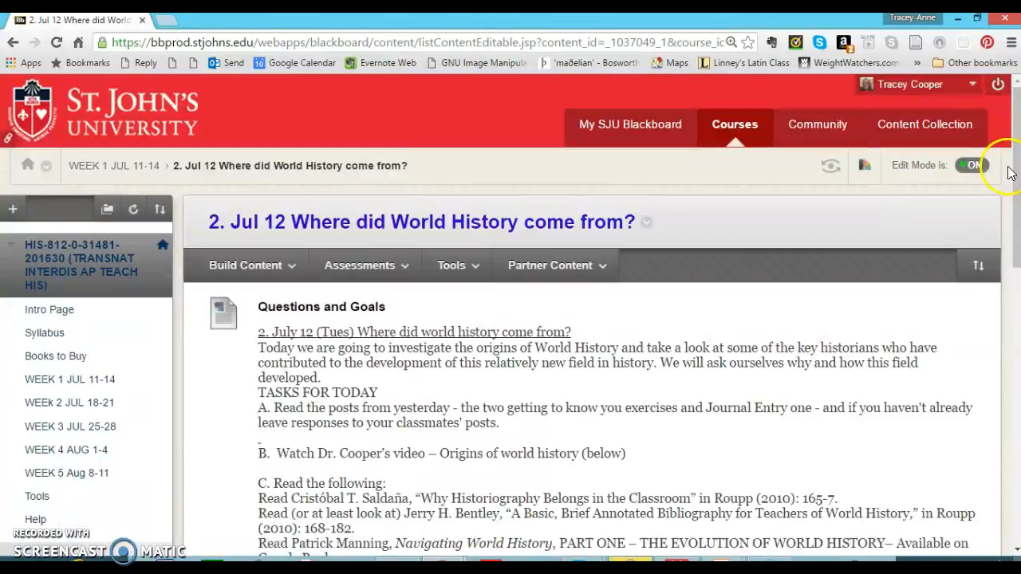
Open the Historiography of World History Wiki and scroll down to its list of historians
left_click_drag(1015, 166, 1014, 422)
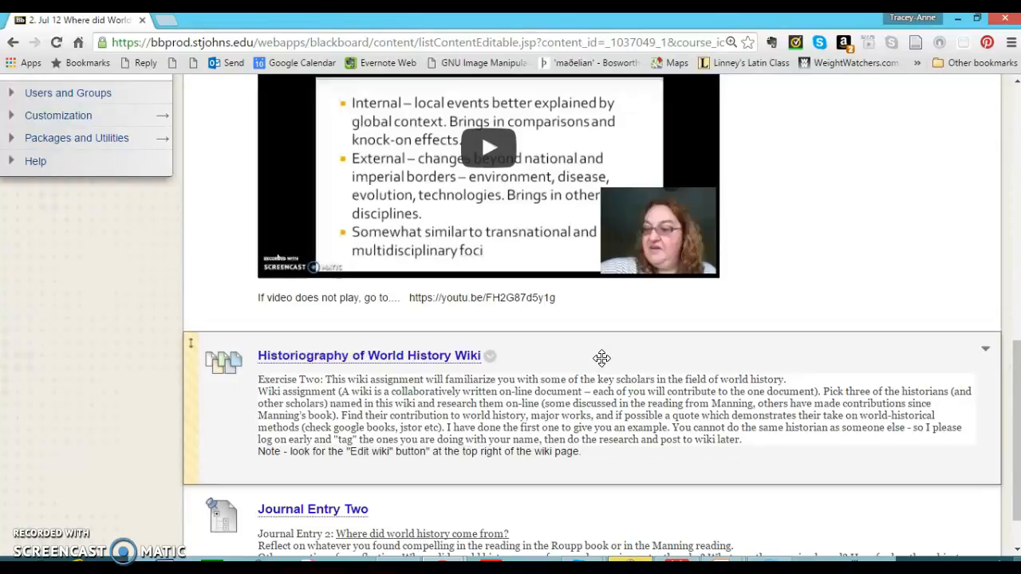
left_click(355, 359)
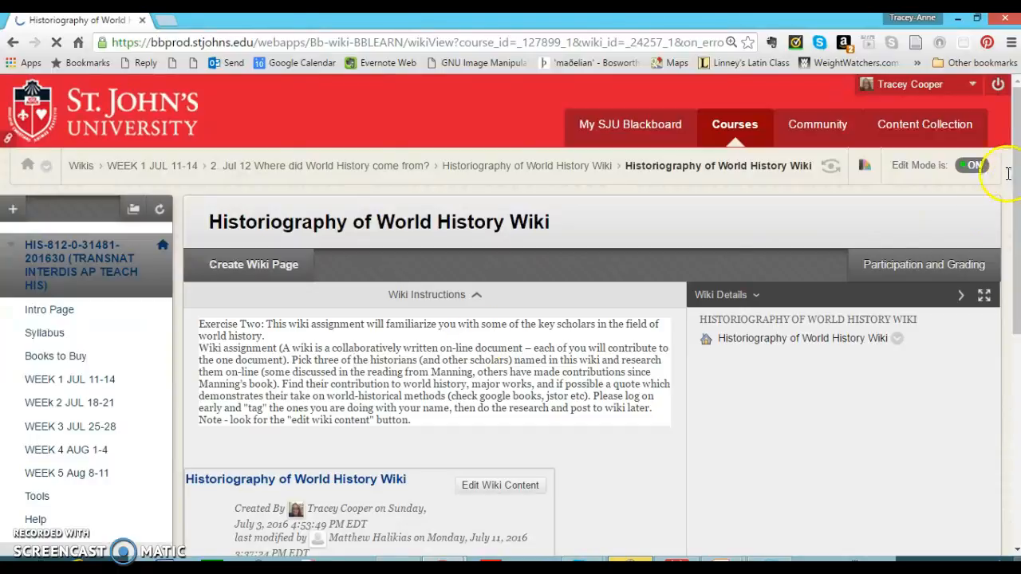
left_click_drag(1016, 200, 1017, 281)
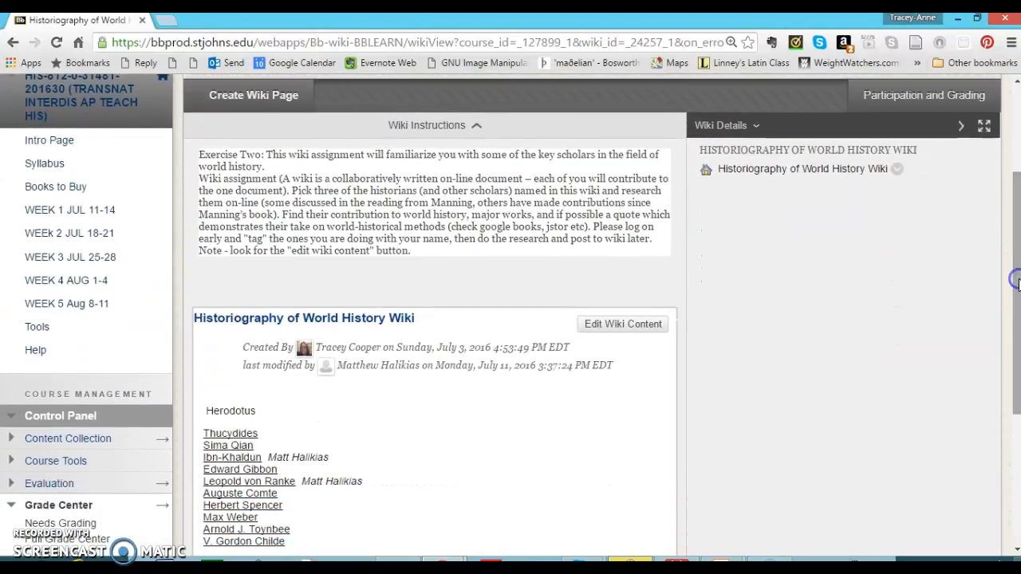
left_click(847, 288)
left_click_drag(1016, 287, 1011, 355)
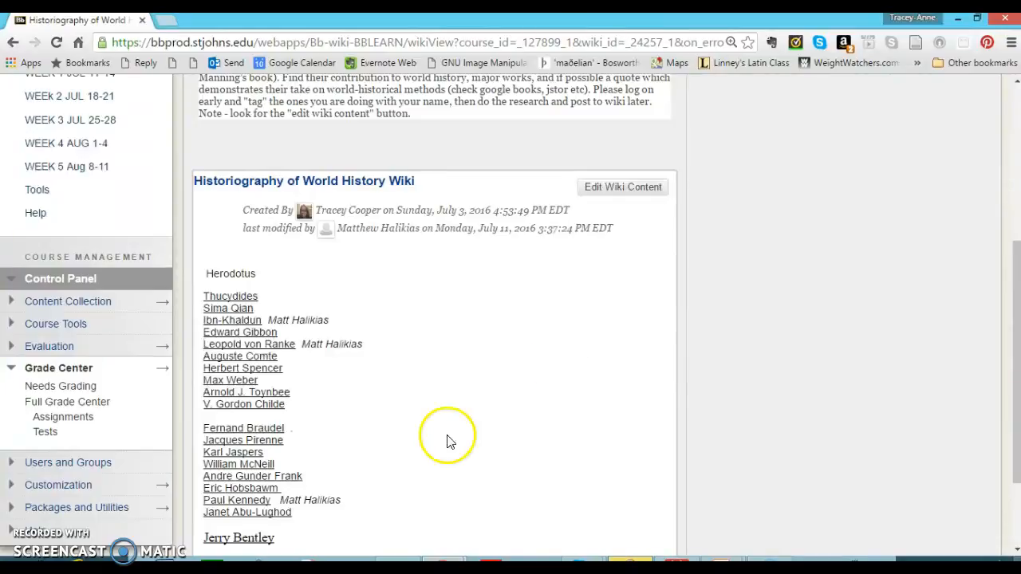
Start editing the wiki content and scroll to the historian list in the content editor
left_click(618, 191)
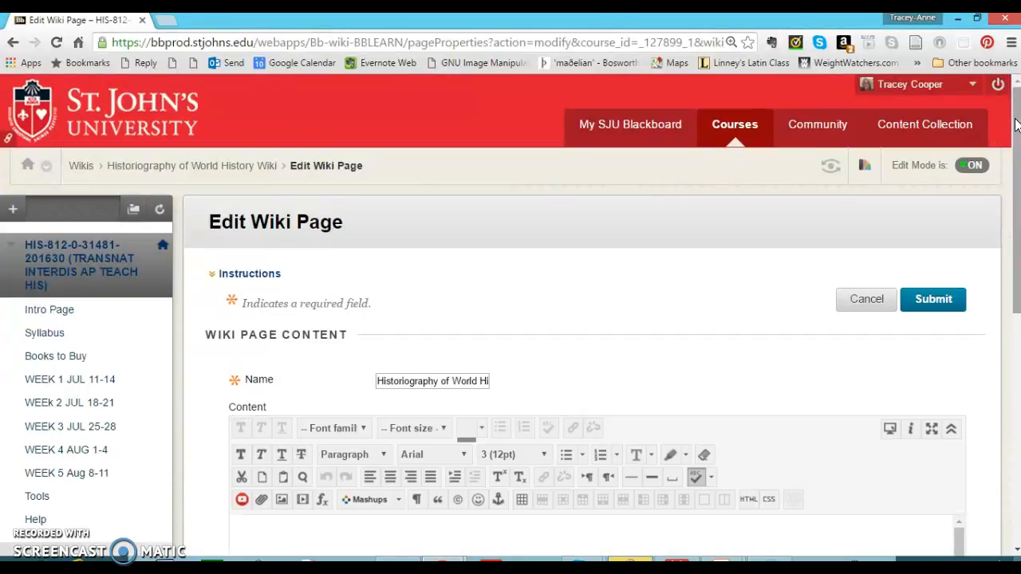
left_click_drag(1015, 123, 1014, 232)
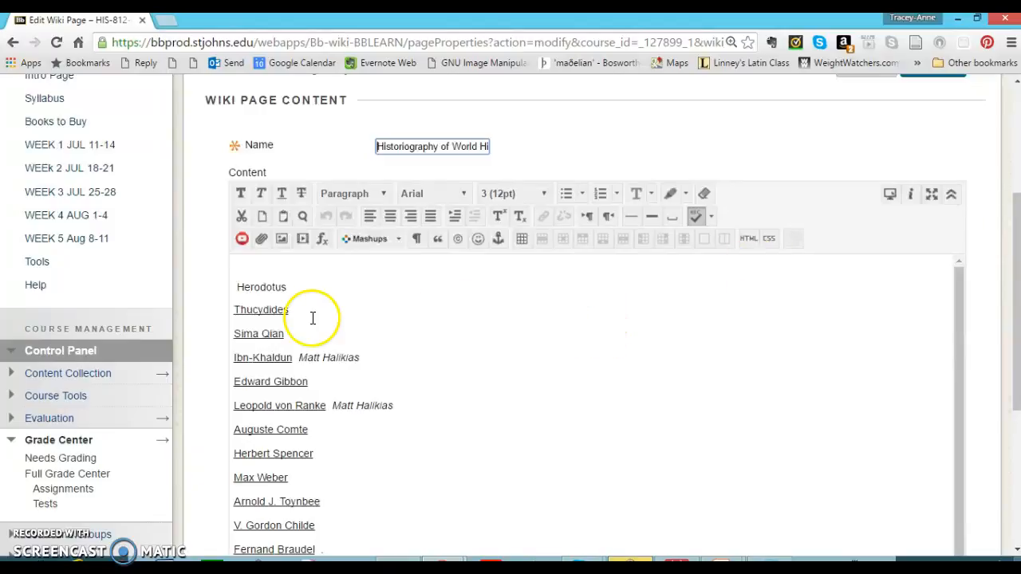
left_click(293, 286)
type("Tracey")
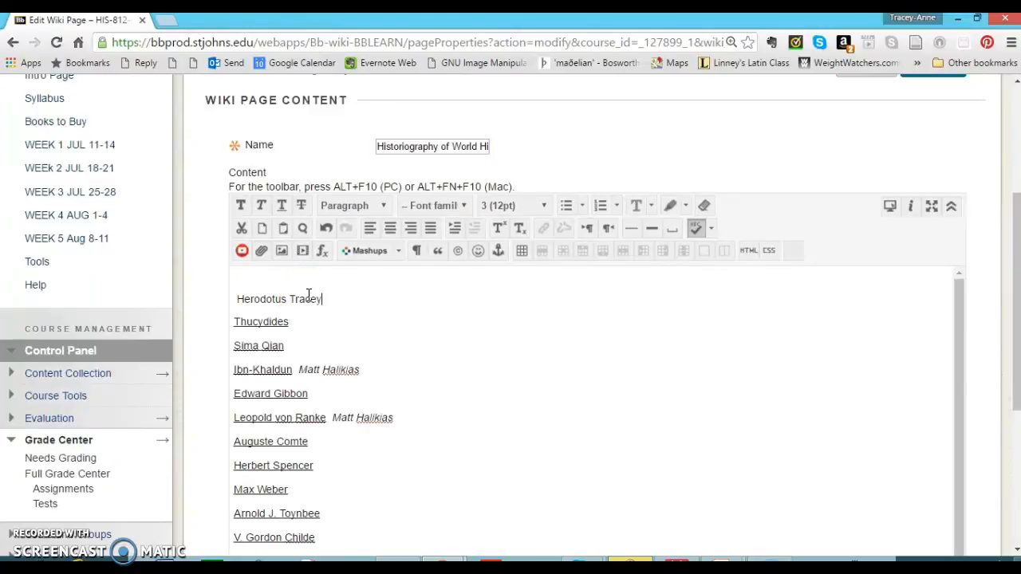
type("-Anne Cooper")
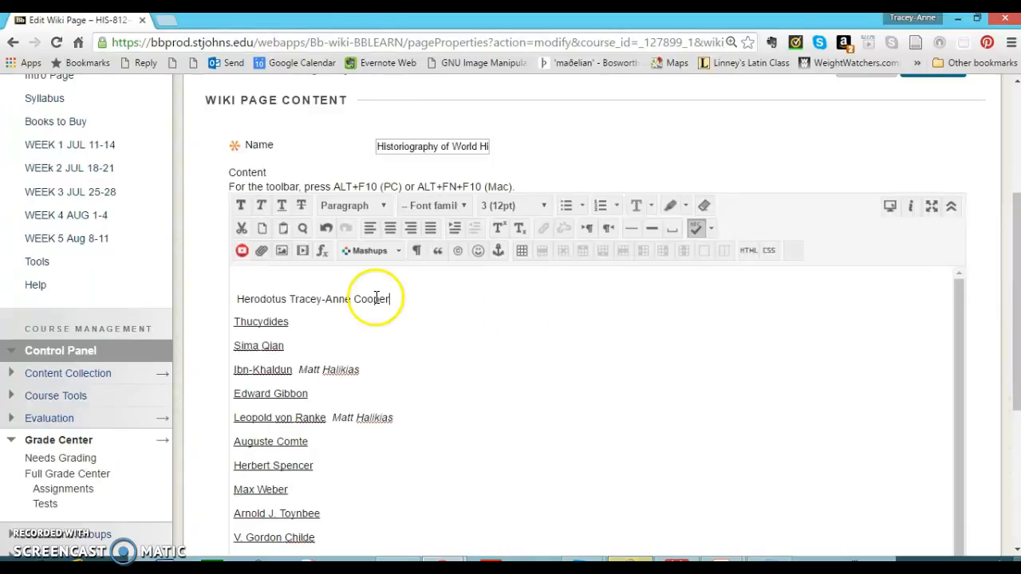
left_click_drag(1017, 316, 1017, 228)
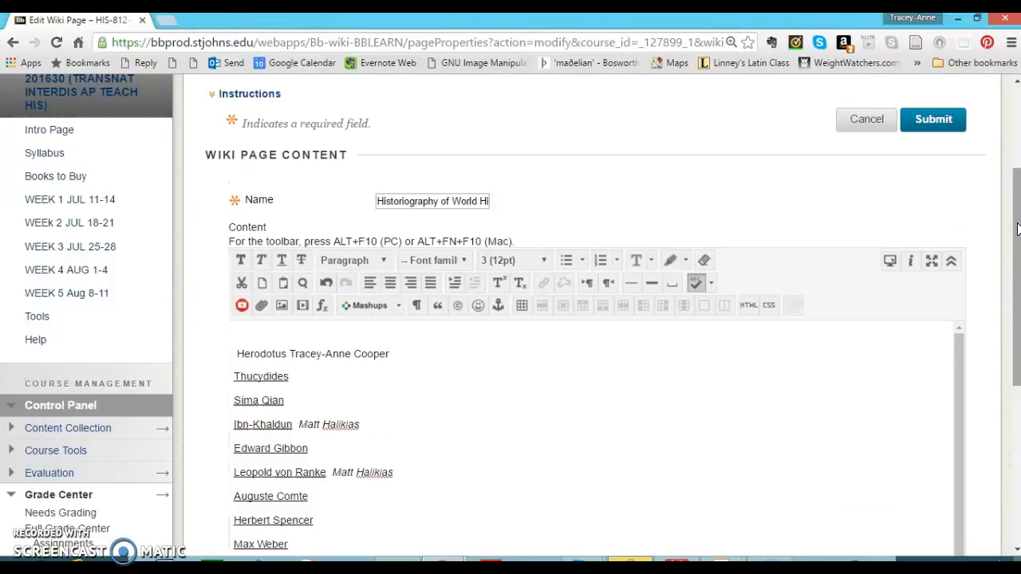
key("BackSpace")
key("BackSpace")
key("BackSpace")
key("BackSpace")
key("BackSpace")
key("BackSpace")
key("BackSpace")
key("BackSpace")
key("BackSpace")
key("BackSpace")
key("BackSpace")
key("BackSpace")
key("BackSpace")
key("BackSpace")
key("BackSpace")
key("BackSpace")
key("BackSpace")
key("BackSpace")
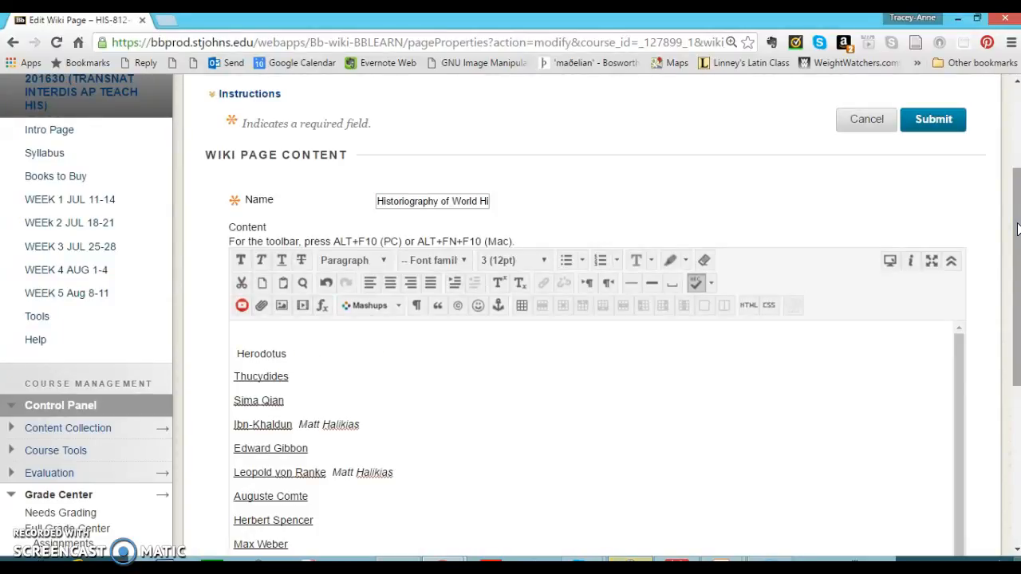
key("Return")
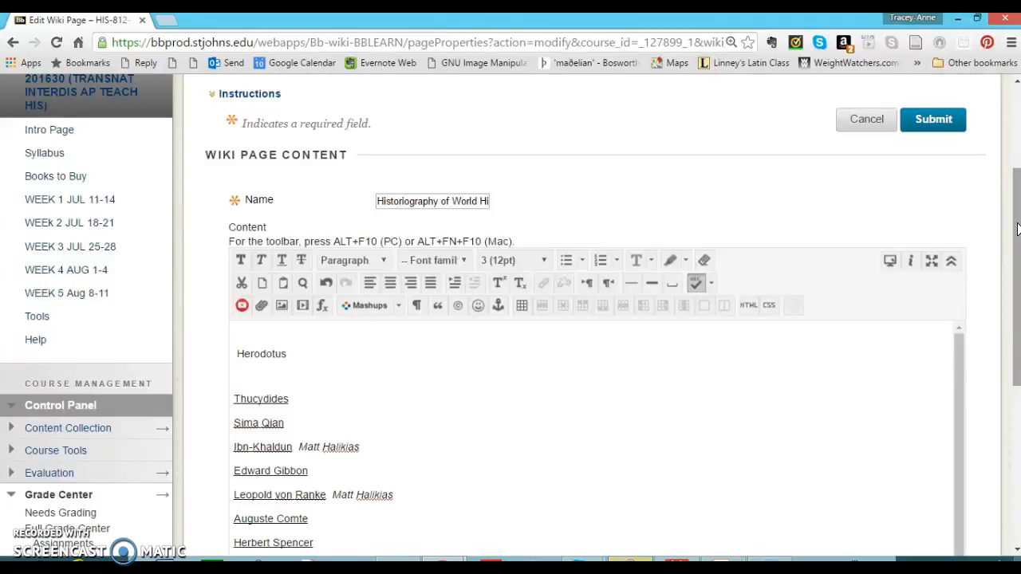
type("An ancient Greek philos")
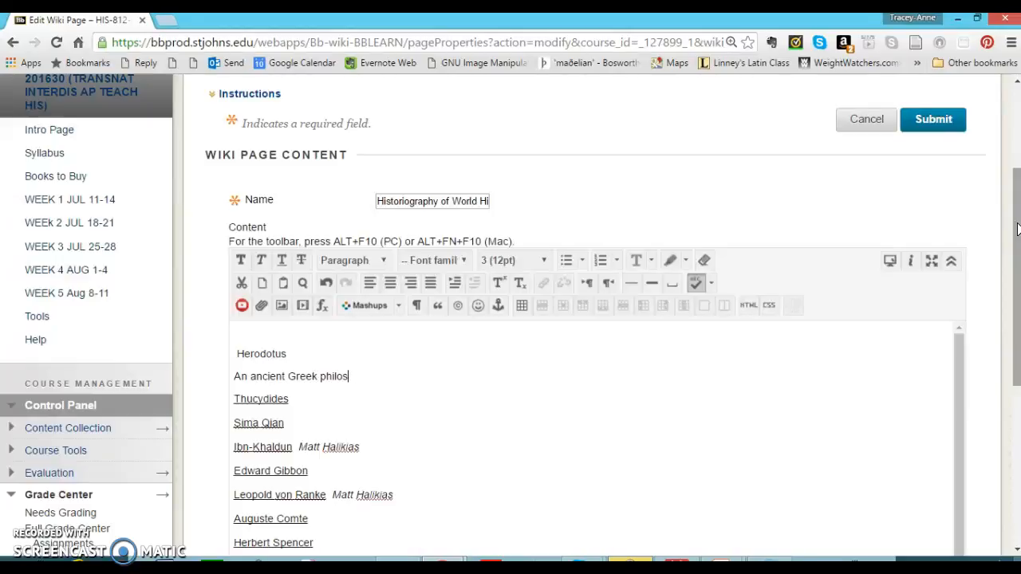
type("opher and historian, herodo")
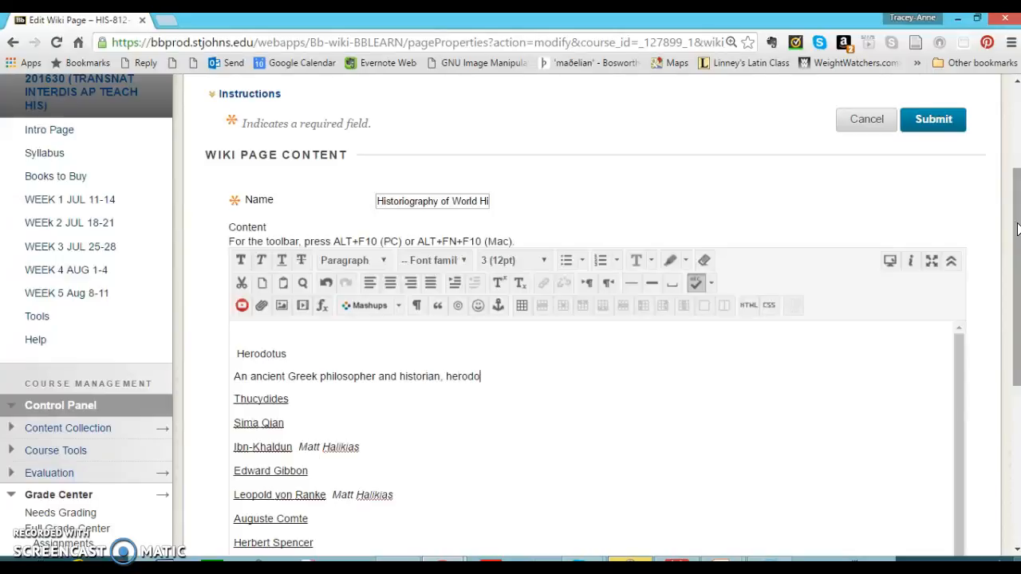
key("BackSpace")
key("BackSpace")
key("BackSpace")
key("BackSpace")
key("BackSpace")
key("BackSpace")
key("BackSpace")
key("BackSpace")
key("BackSpace")
key("BackSpace")
key("BackSpace")
key("BackSpace")
key("BackSpace")
key("BackSpace")
key("BackSpace")
key("BackSpace")
key("BackSpace")
key("BackSpace")
key("BackSpace")
key("BackSpace")
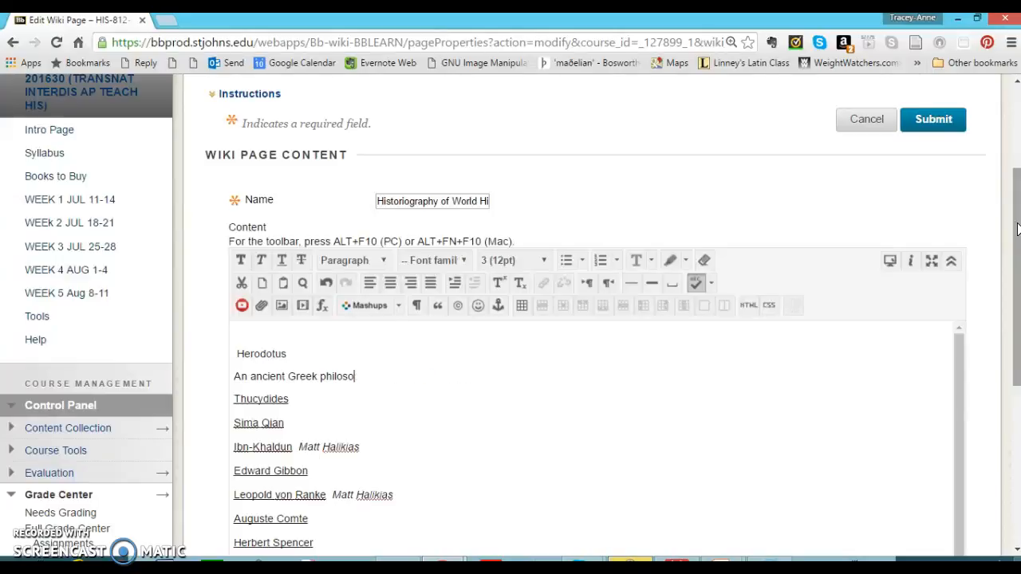
key("BackSpace")
key("BackSpace")
key("BackSpace")
key("BackSpace")
key("BackSpace")
key("BackSpace")
key("BackSpace")
key("BackSpace")
key("BackSpace")
key("BackSpace")
key("BackSpace")
key("BackSpace")
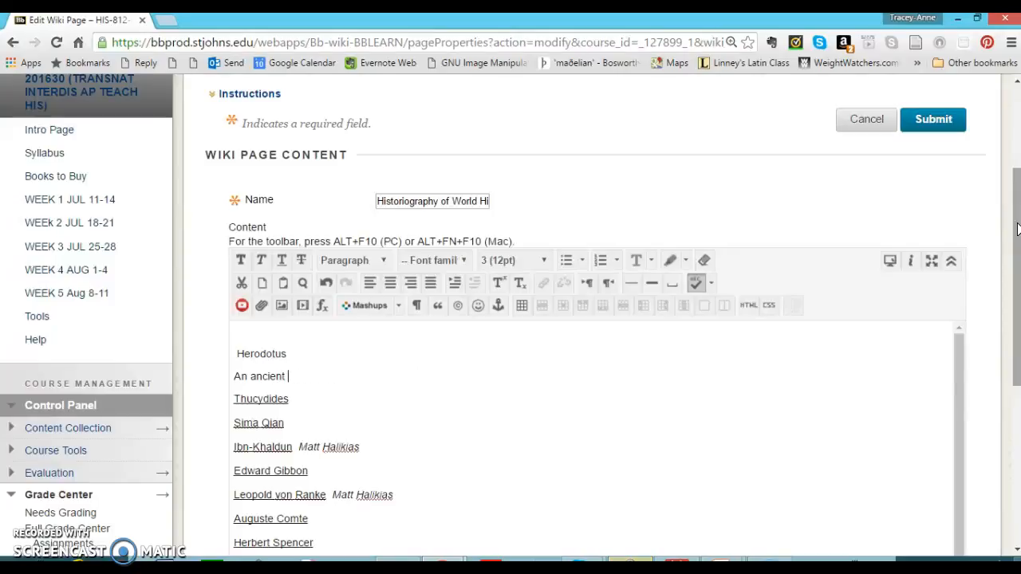
key("BackSpace")
key("BackSpace")
key("BackSpace")
key("BackSpace")
key("BackSpace")
key("BackSpace")
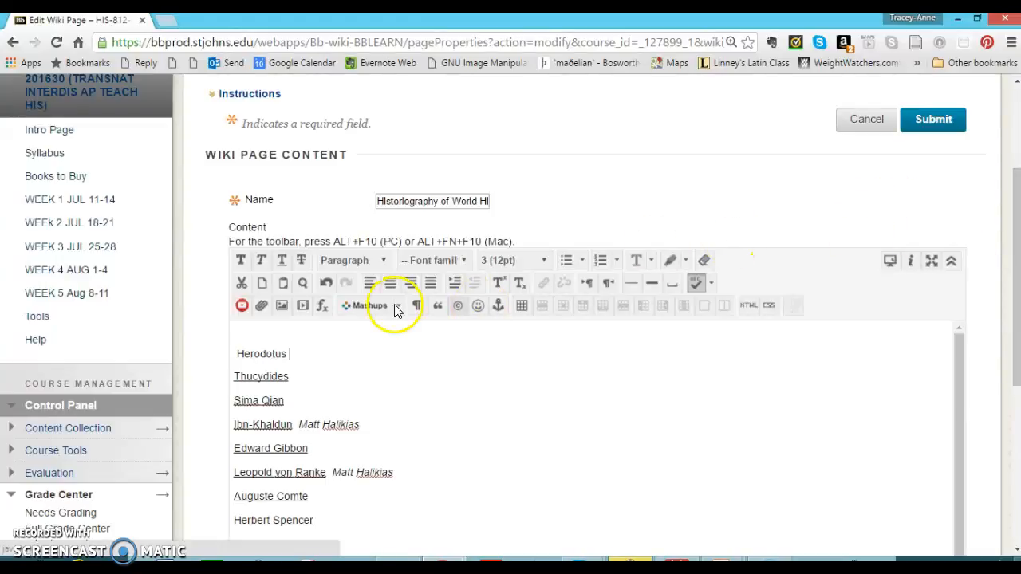
Select Herodotus at the top of the historian list and underline it
left_click(293, 354)
left_click_drag(294, 353, 234, 353)
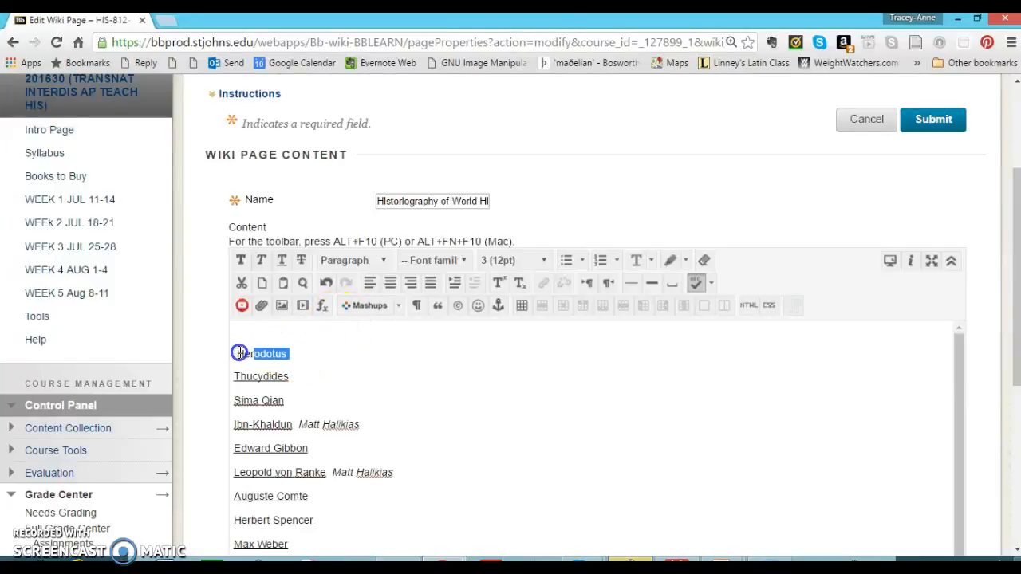
left_click(282, 261)
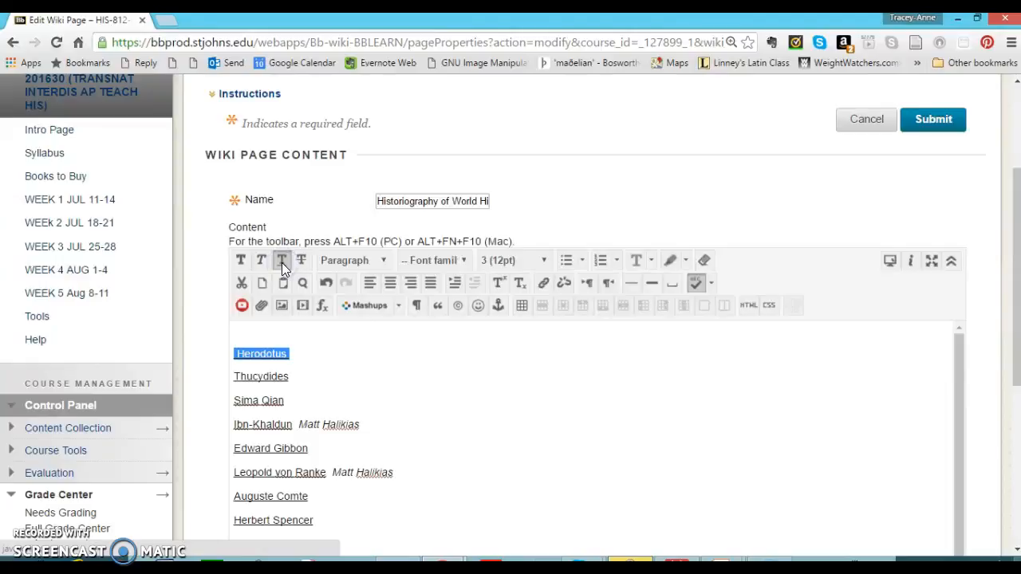
left_click(439, 380)
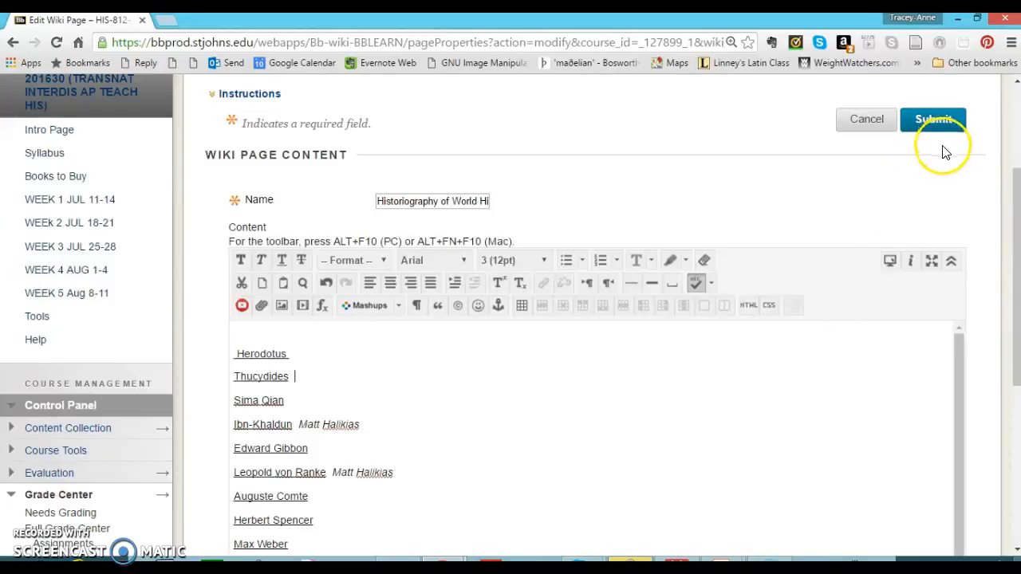
Put the insertion point on the empty first line above Herodotus
left_click_drag(1012, 212, 1015, 128)
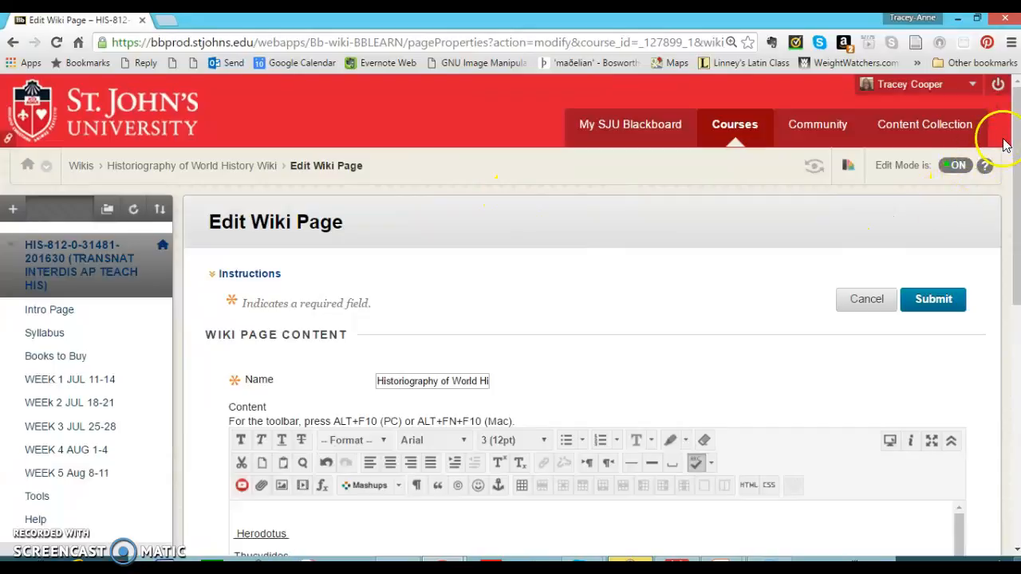
left_click_drag(1015, 140, 1015, 226)
left_click(681, 359)
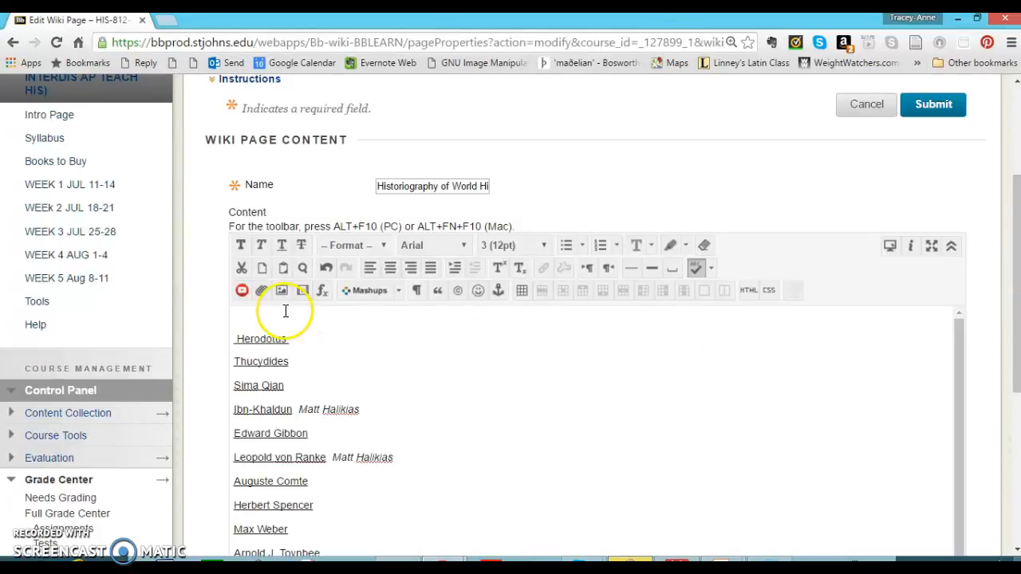
left_click(256, 316)
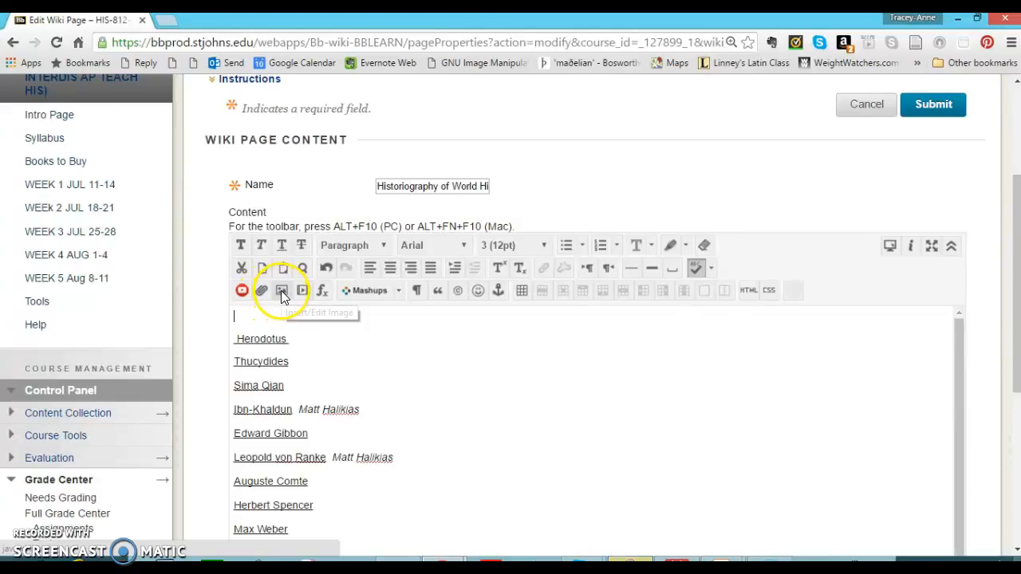
Upload the 'images' JPG from the computer into the Insert/Edit Image dialog
left_click(281, 290)
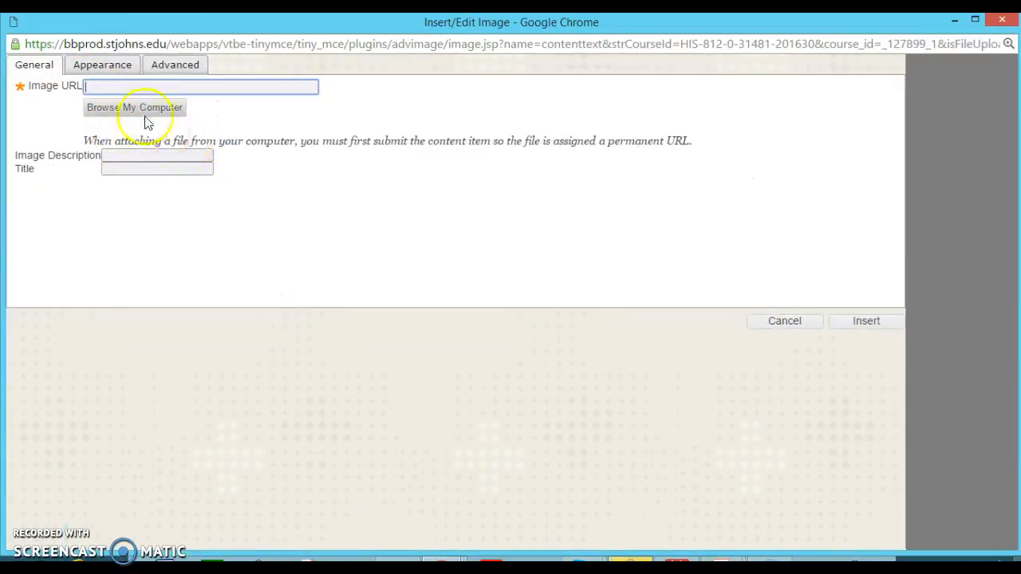
left_click(130, 108)
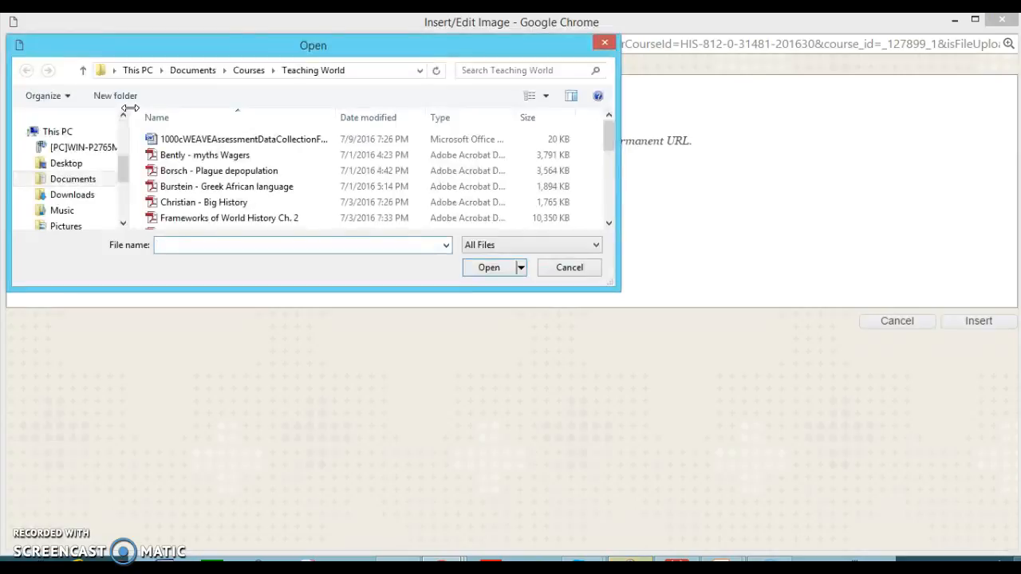
left_click_drag(609, 131, 608, 171)
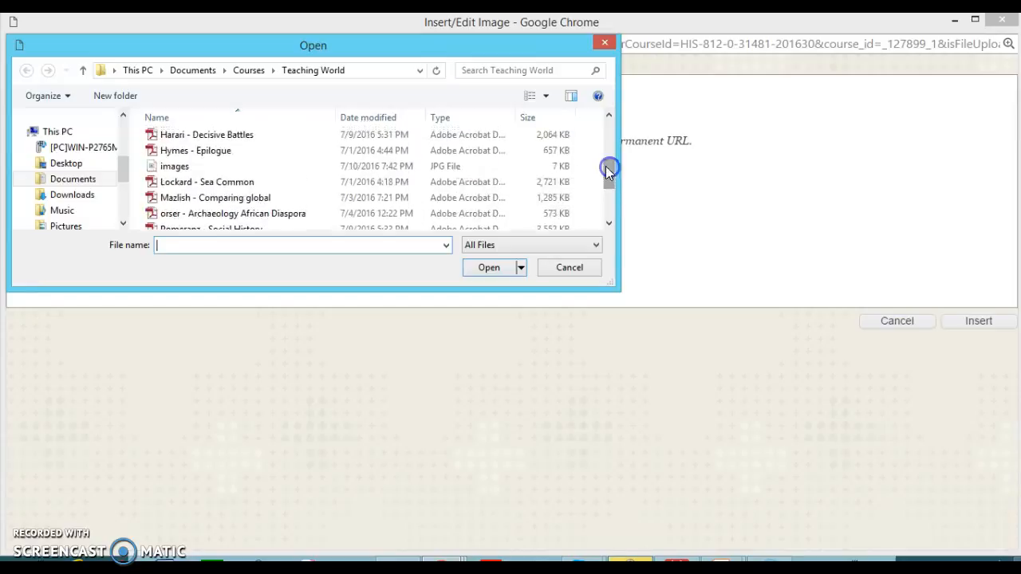
left_click(383, 164)
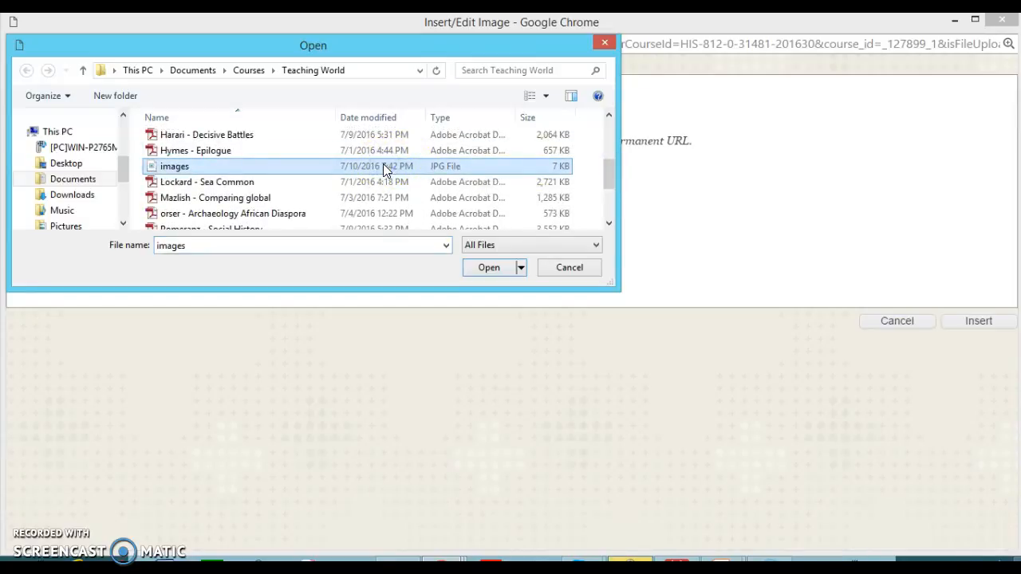
left_click(488, 269)
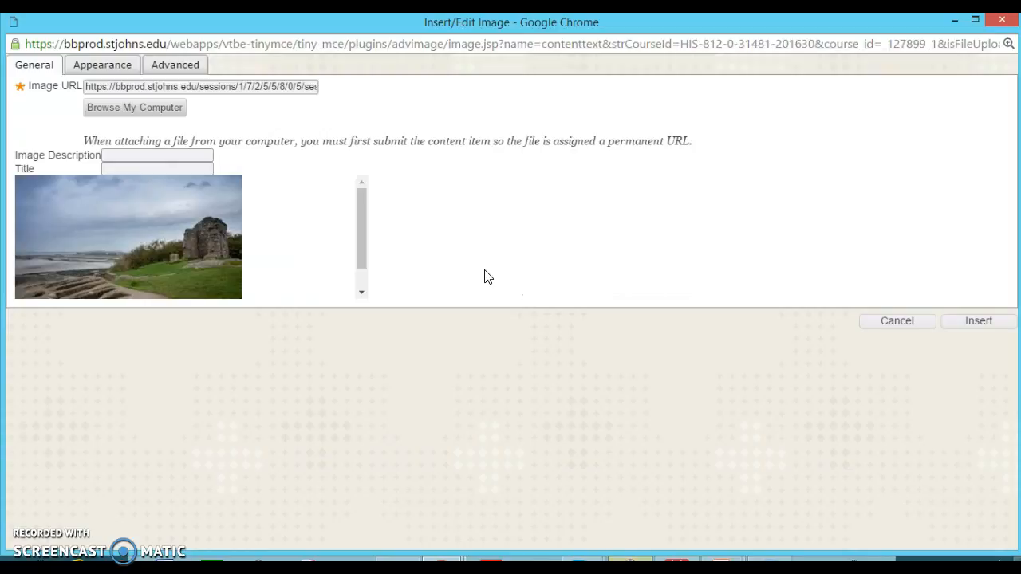
Set the image alignment to Left in the Appearance settings
left_click(88, 68)
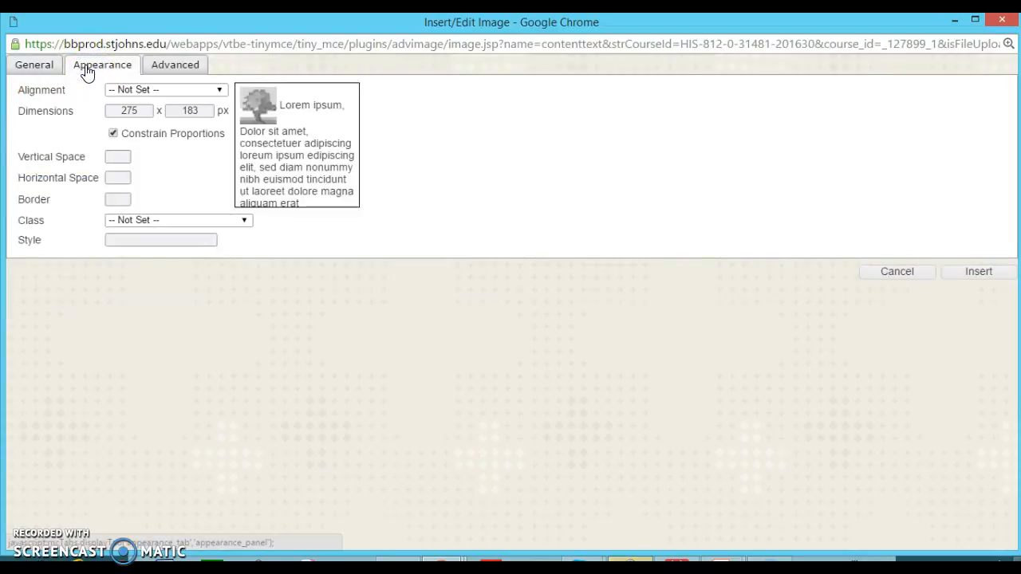
left_click(219, 90)
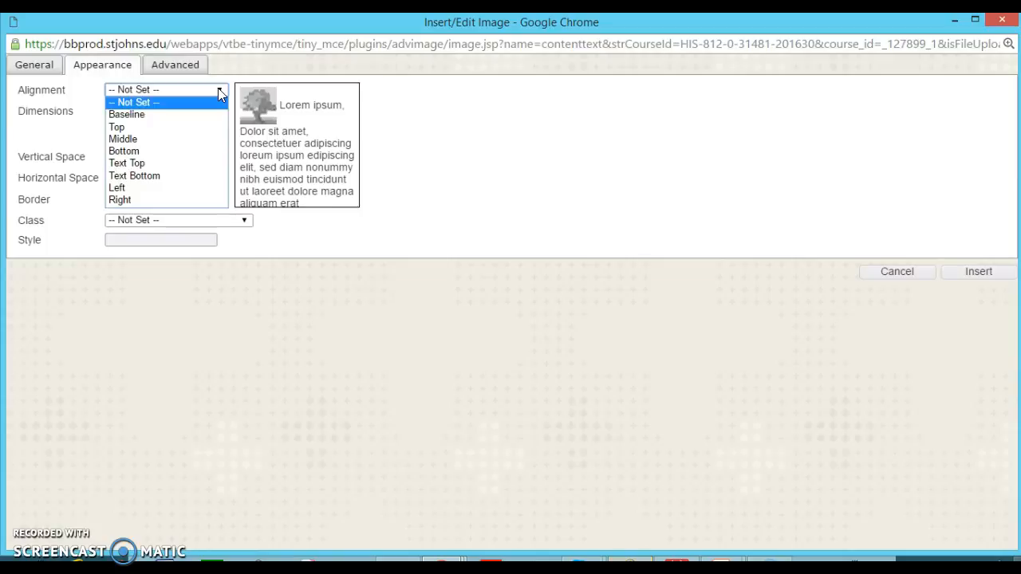
left_click(116, 189)
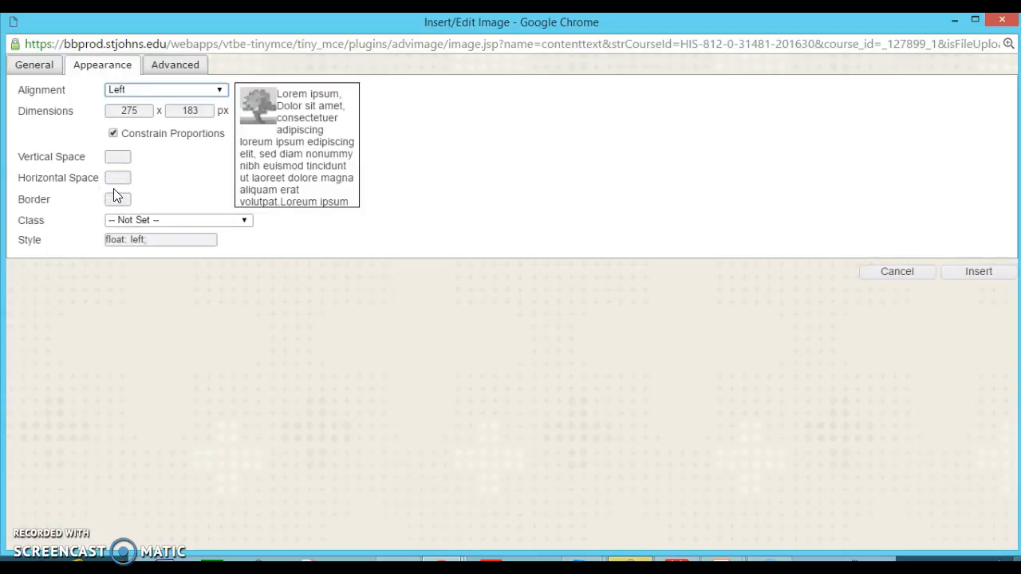
Give the photo 3 px vertical and horizontal space and a border of 3, then insert it
left_click(114, 157)
type("5")
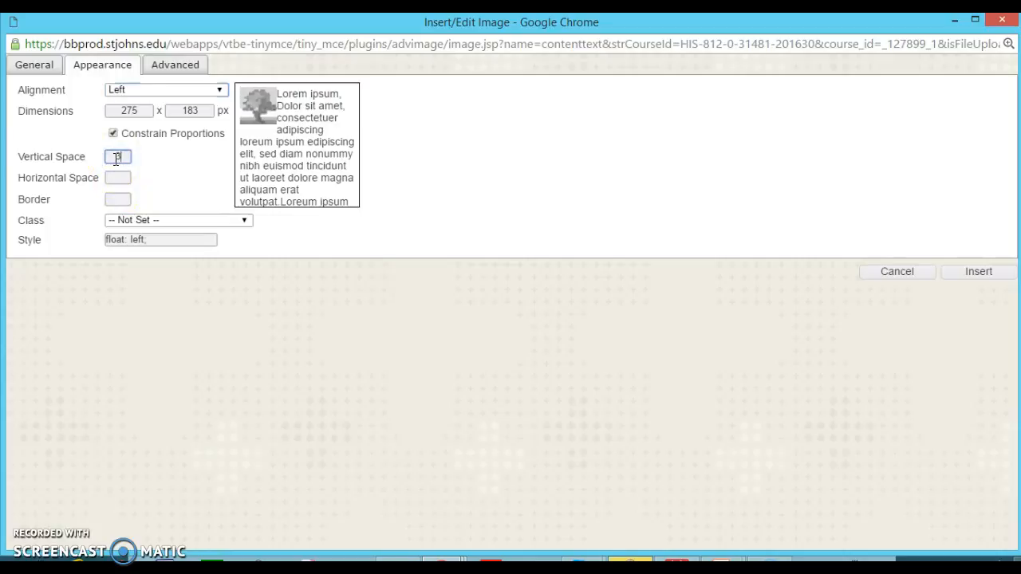
left_click(119, 176)
type("3")
left_click(126, 176)
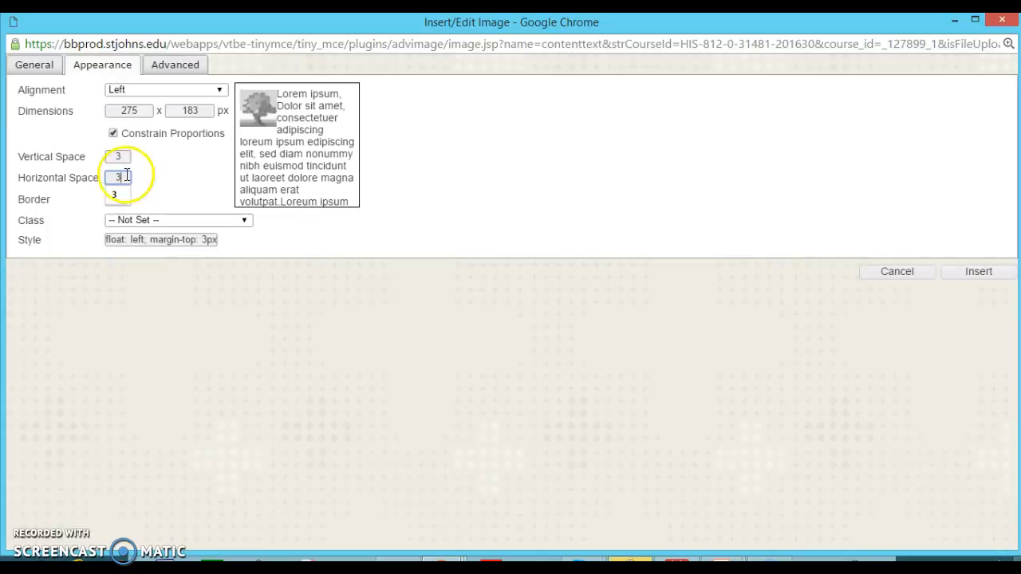
left_click(144, 175)
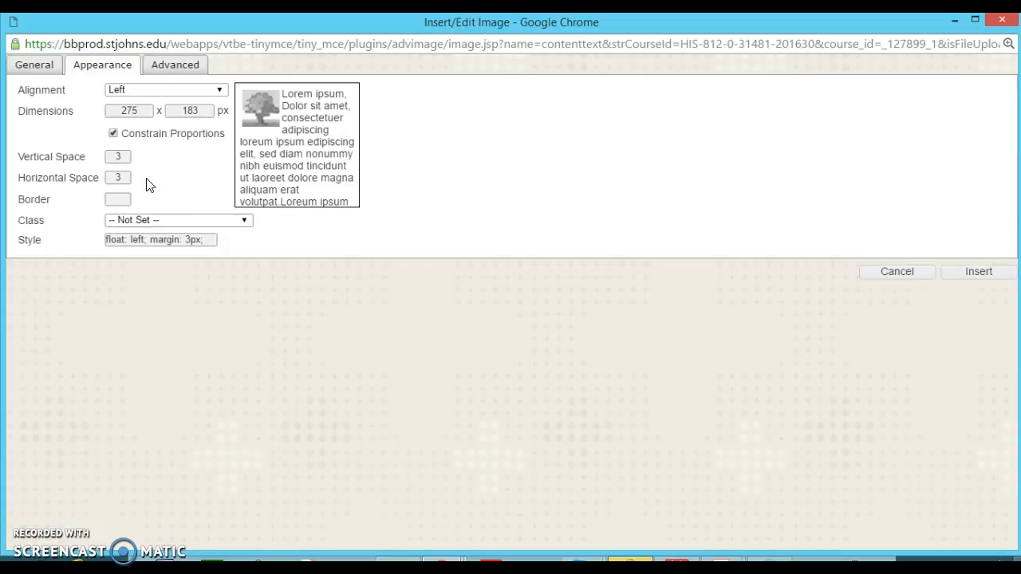
left_click(120, 199)
type("3")
left_click(978, 272)
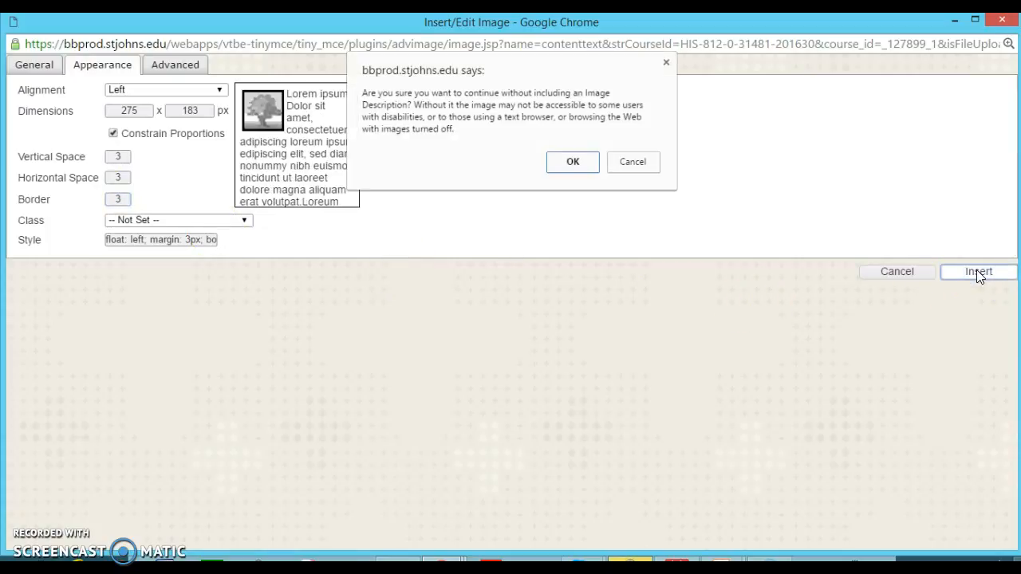
Dismiss the missing-description warning and place the cursor beside the inserted coastal ruin photo
left_click(572, 159)
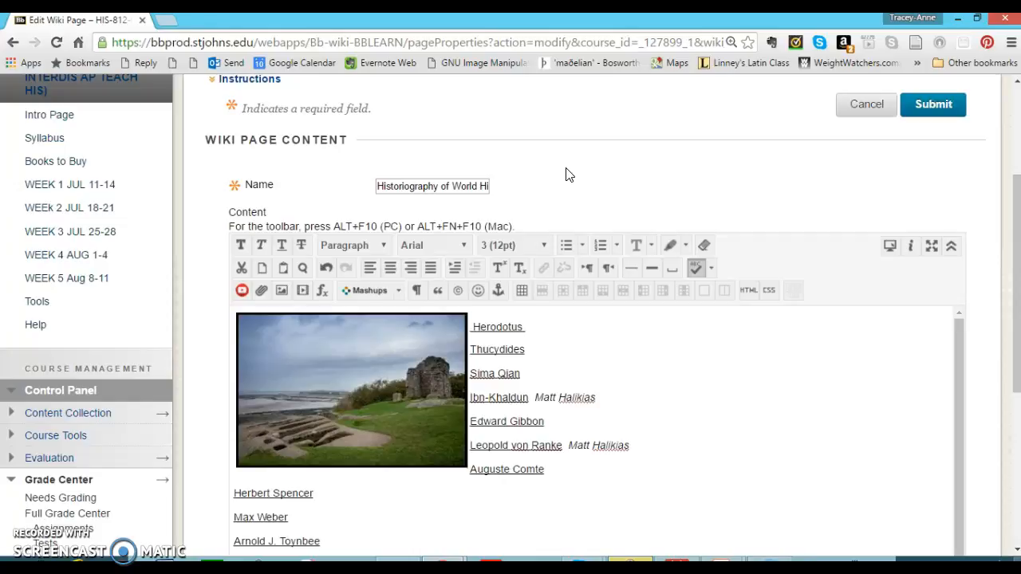
left_click(470, 436)
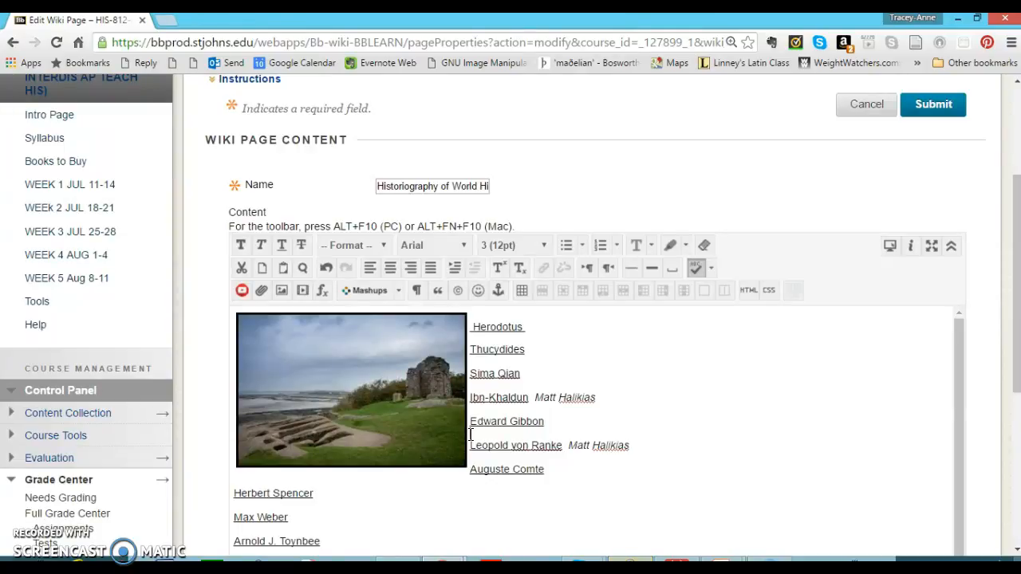
Rejoin Leopold von Ranke under Edward Gibbon, delete the photo, and cancel without saving
key("BackSpace")
key("shift+Return")
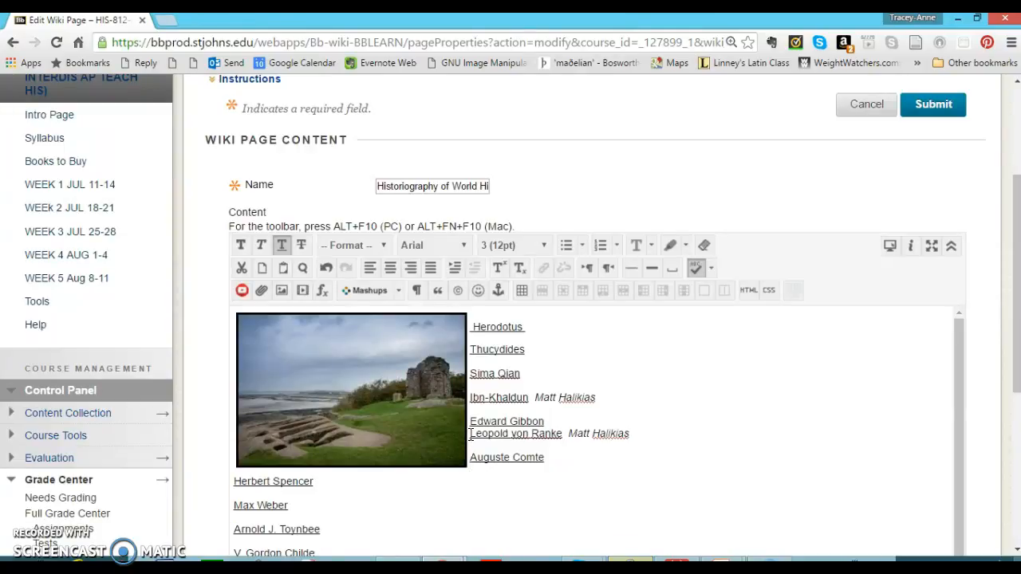
left_click(444, 414)
left_click(441, 406)
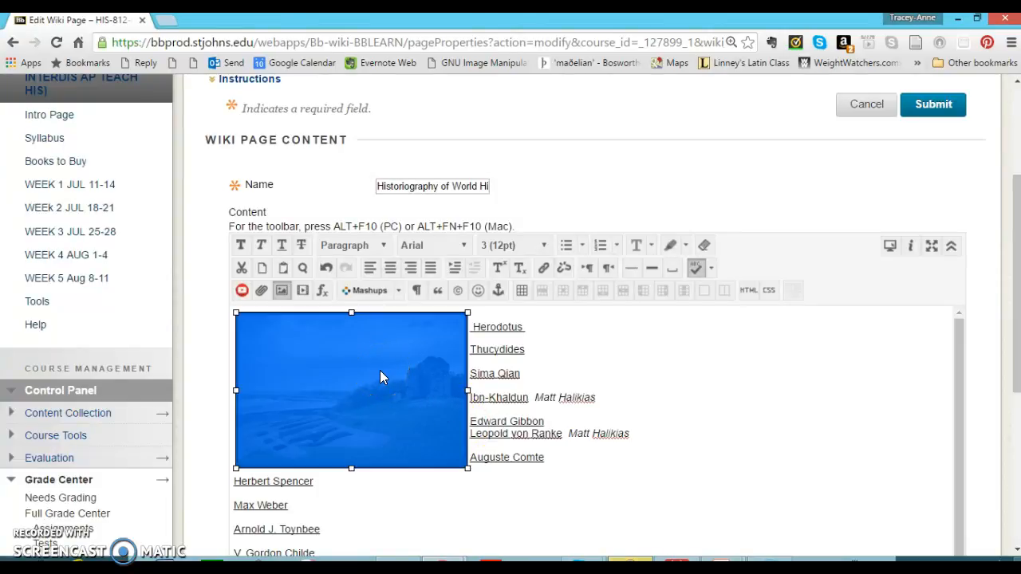
key("Delete")
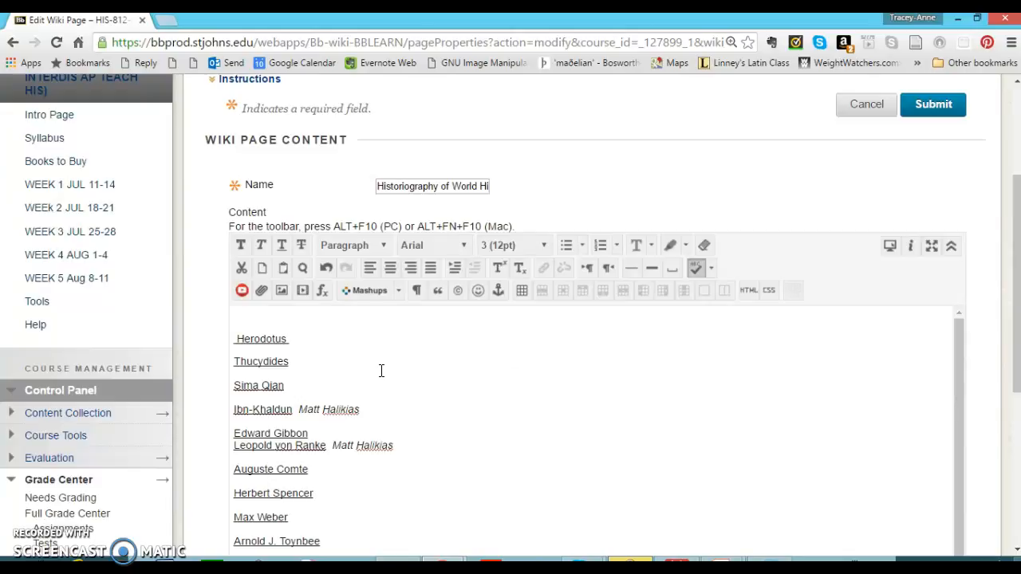
left_click(867, 111)
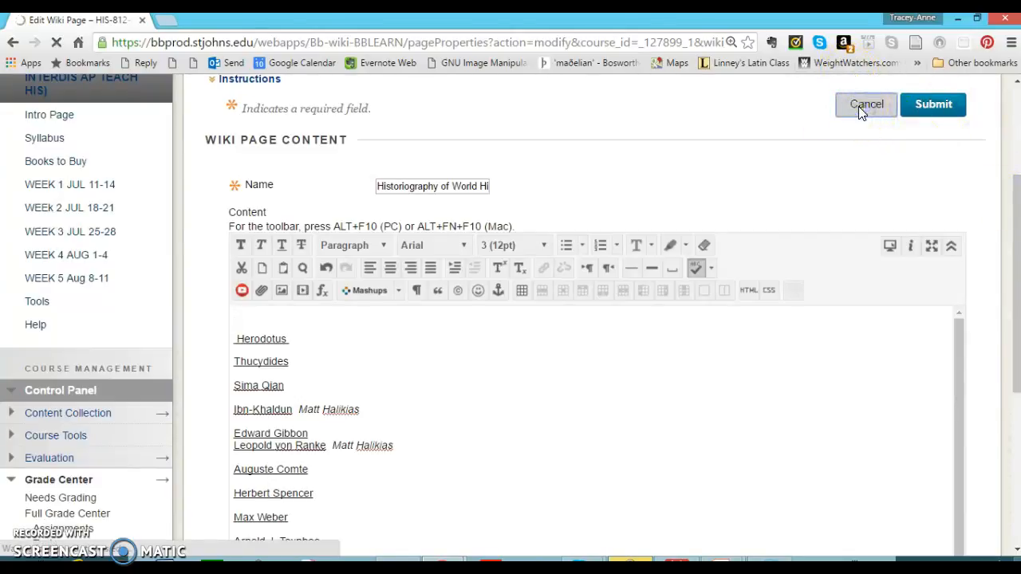